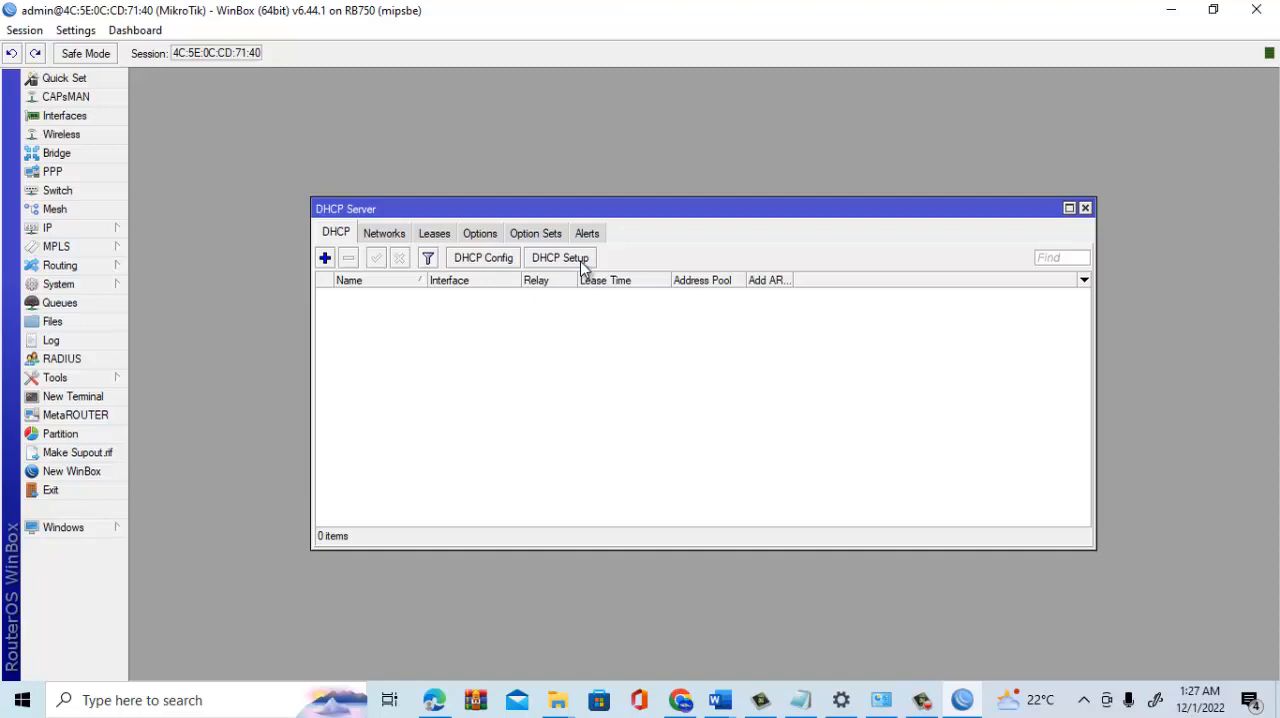
- Start DHCP Setup on interface ether2, accepting the 192.168.100.0/24 address space and gateway 192.168.100.1
left_click(583, 267)
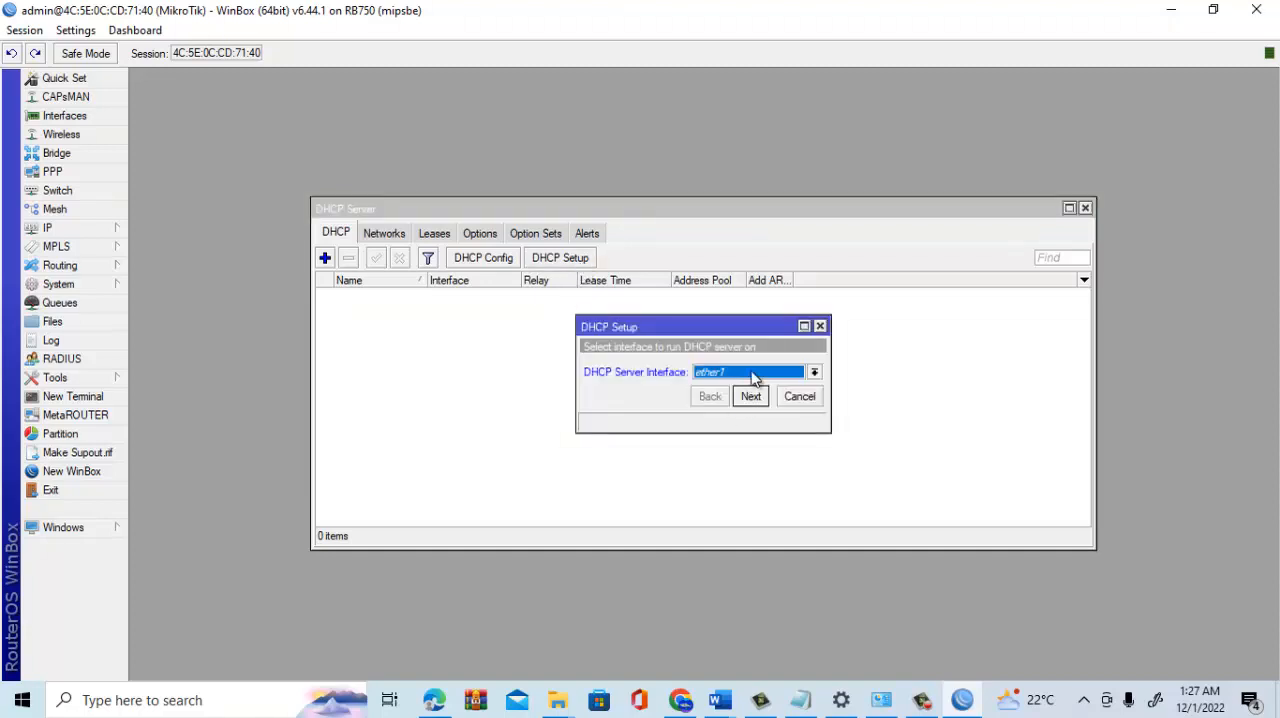
left_click(755, 378)
left_click(745, 398)
left_click(748, 398)
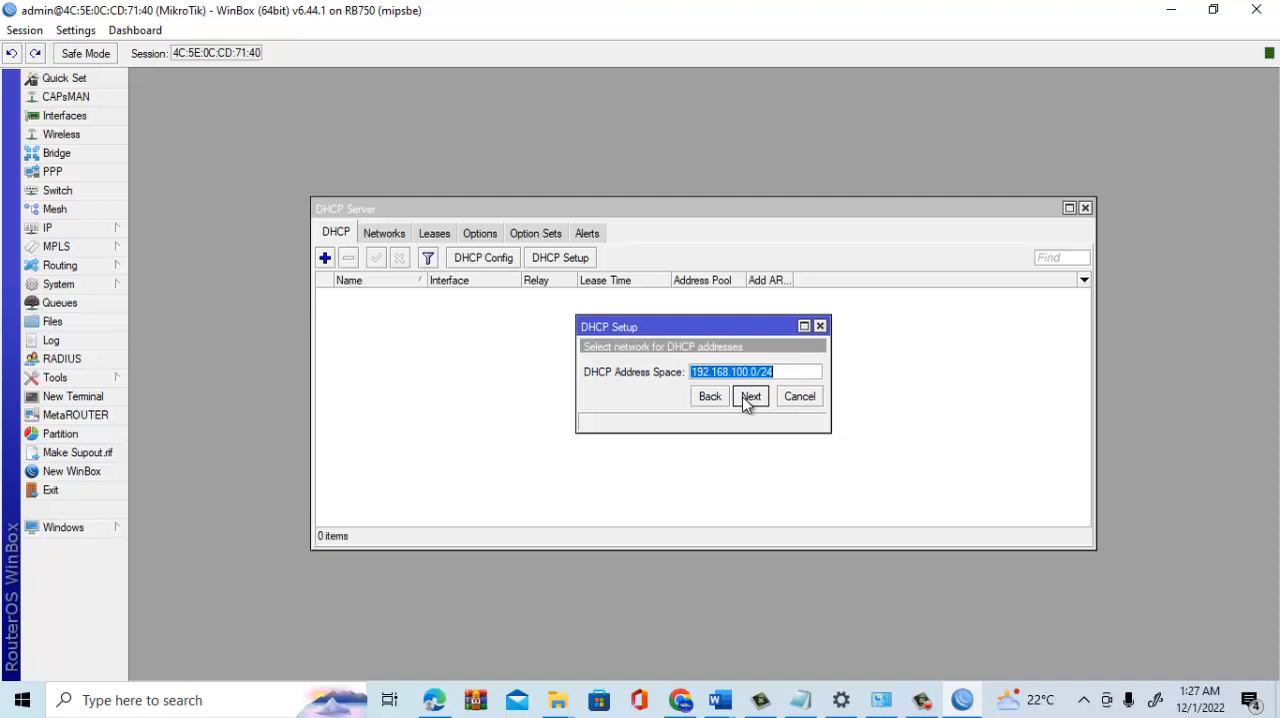
left_click(761, 397)
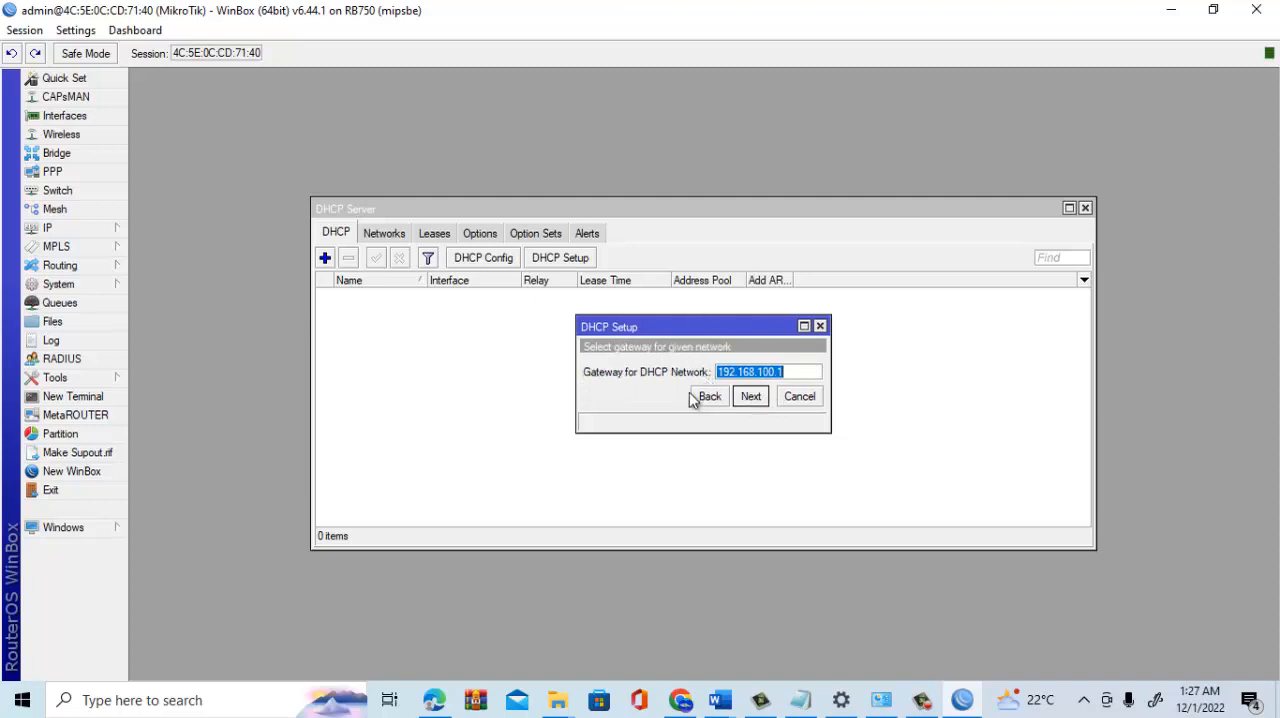
left_click(751, 396)
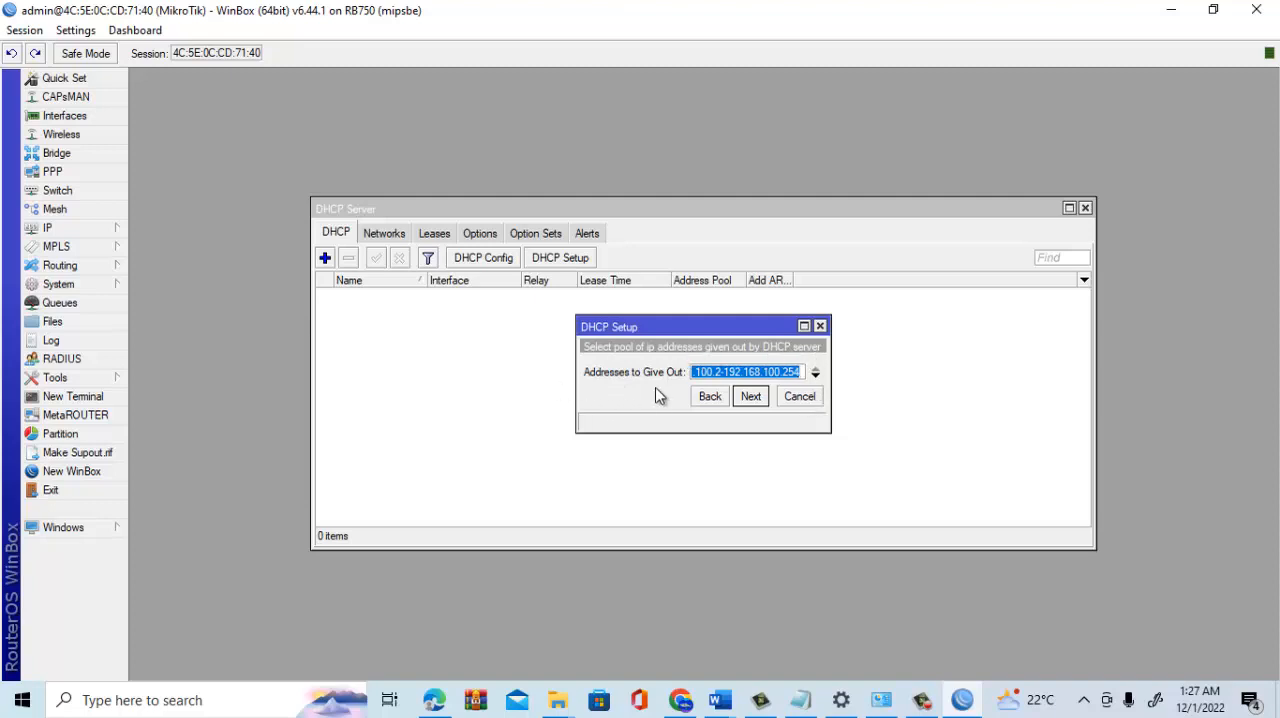
- Set the addresses to give out to 192.168.100.20-192.168.100.70 and continue
left_click(716, 371)
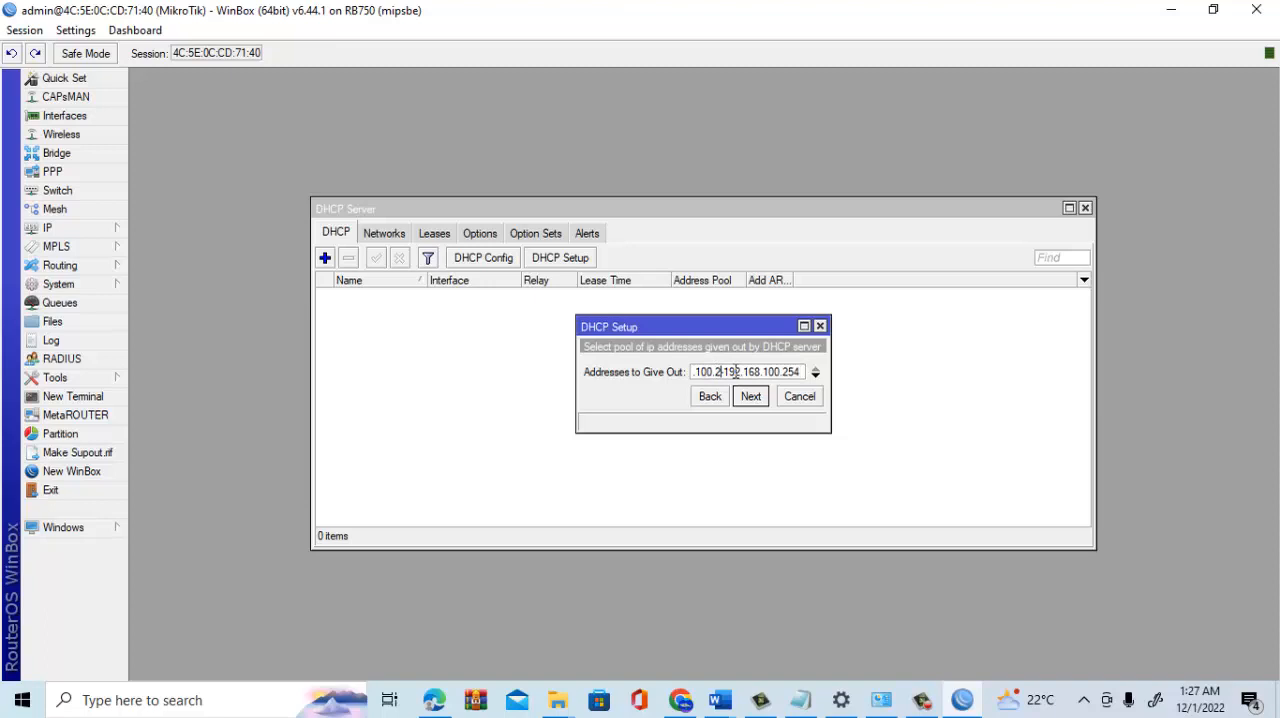
key("Delete")
key("Delete")
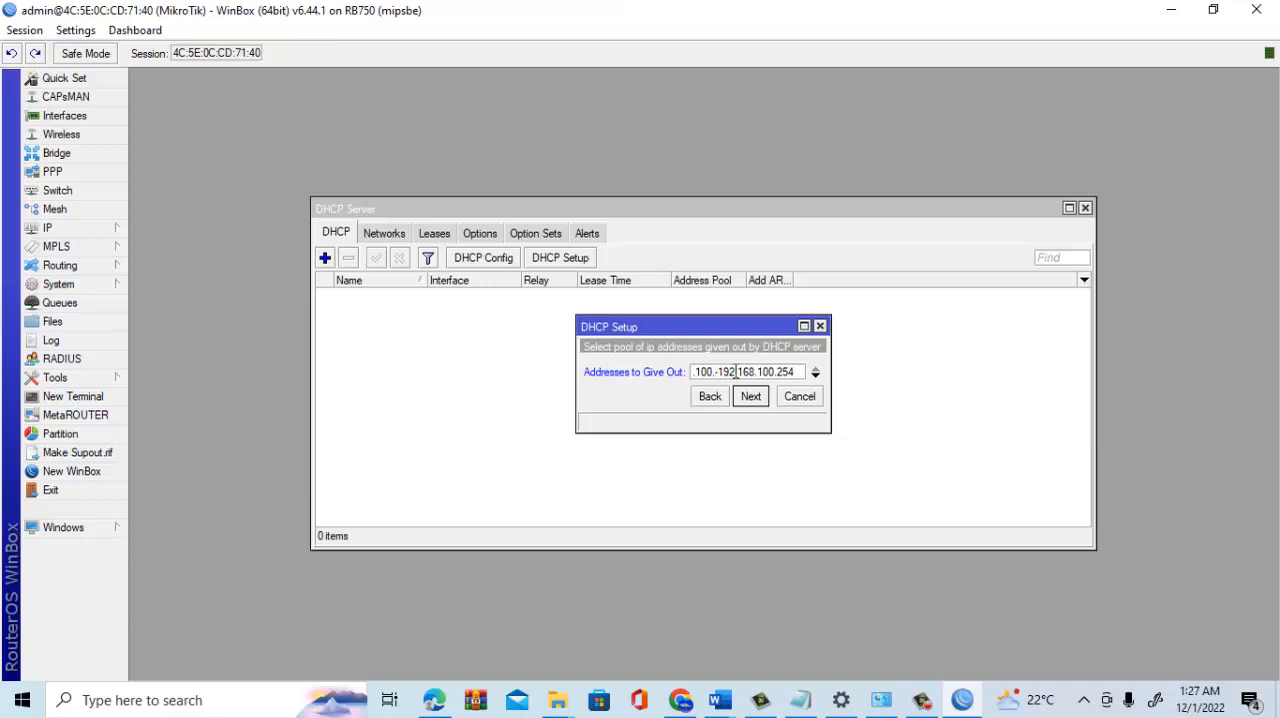
type("20")
key("Right")
key("Right")
key("Right")
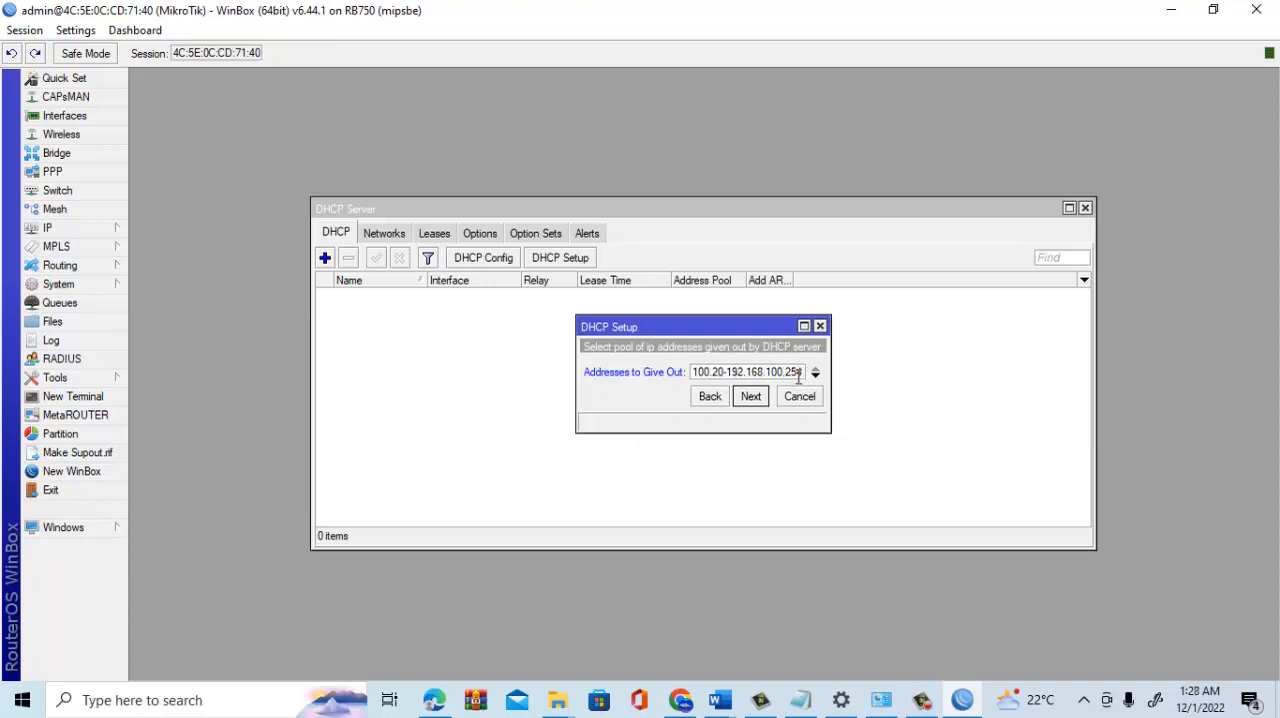
key("BackSpace")
key("BackSpace")
key("BackSpace")
type("70")
left_click(751, 397)
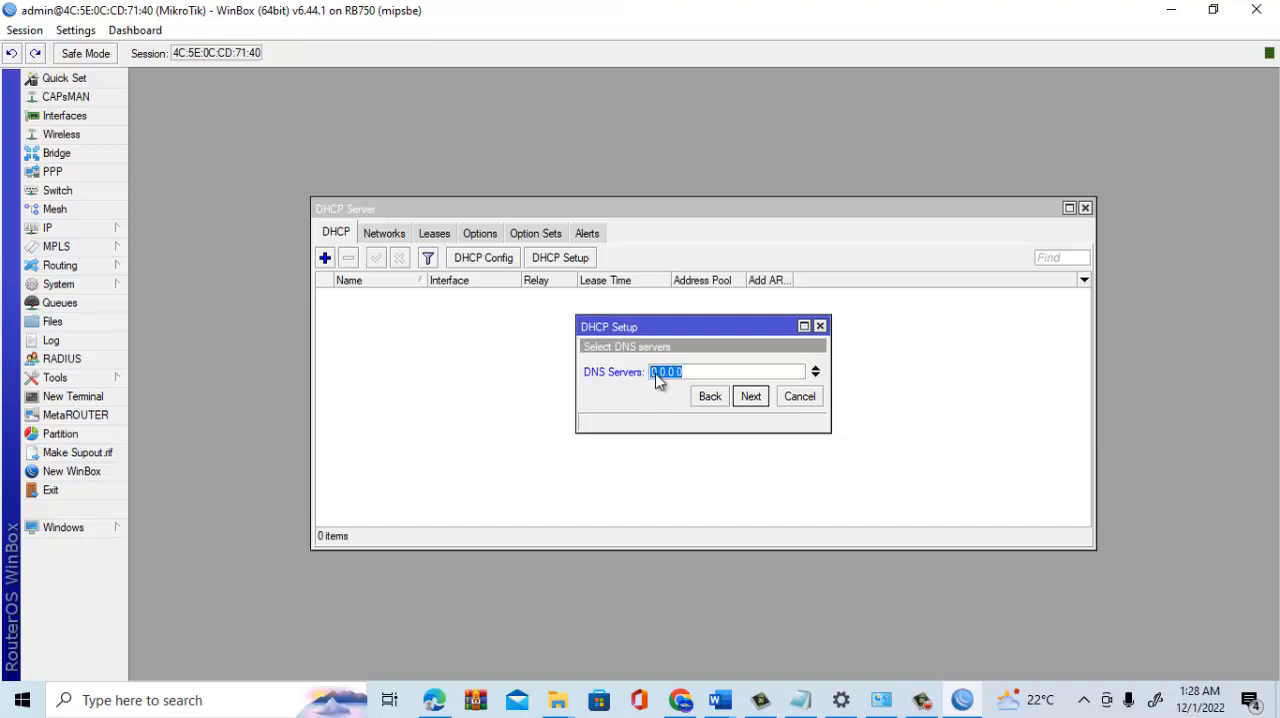
- Set the DNS servers to 8.8.8.8 and 1.1.1.1 and continue
type("8.8.8.8")
left_click(816, 375)
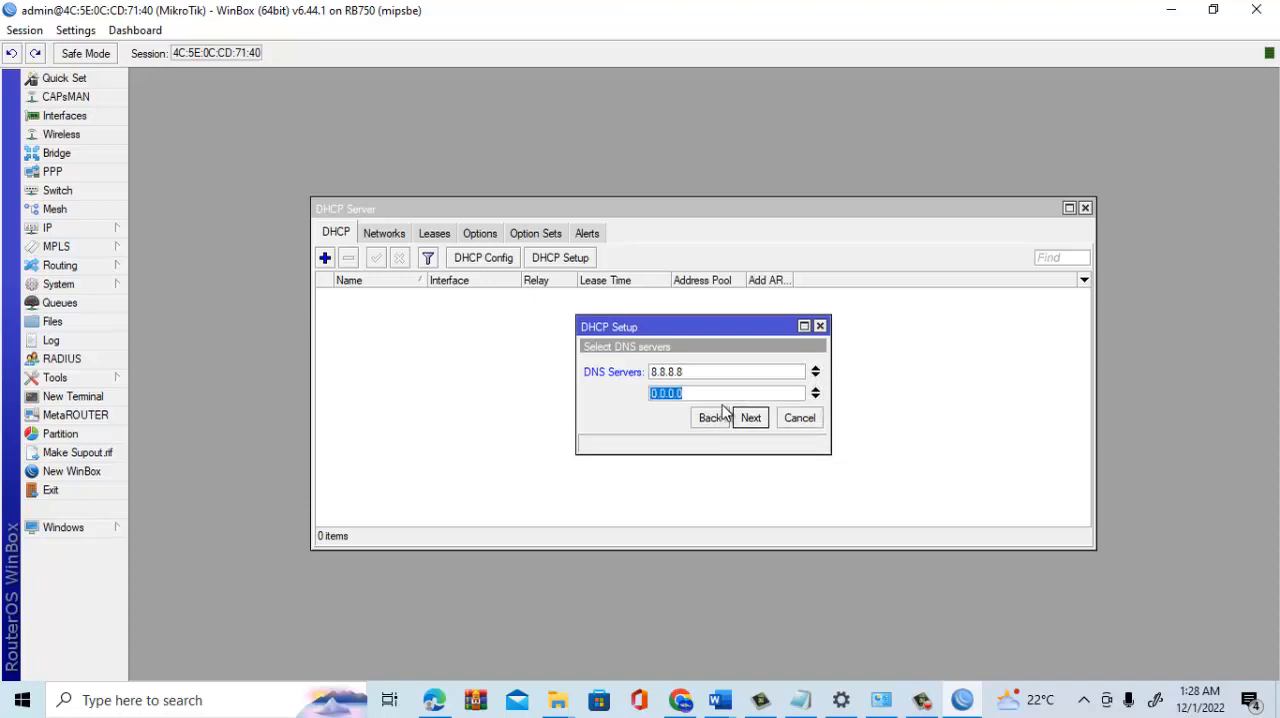
type("1.1.1.1")
left_click(750, 418)
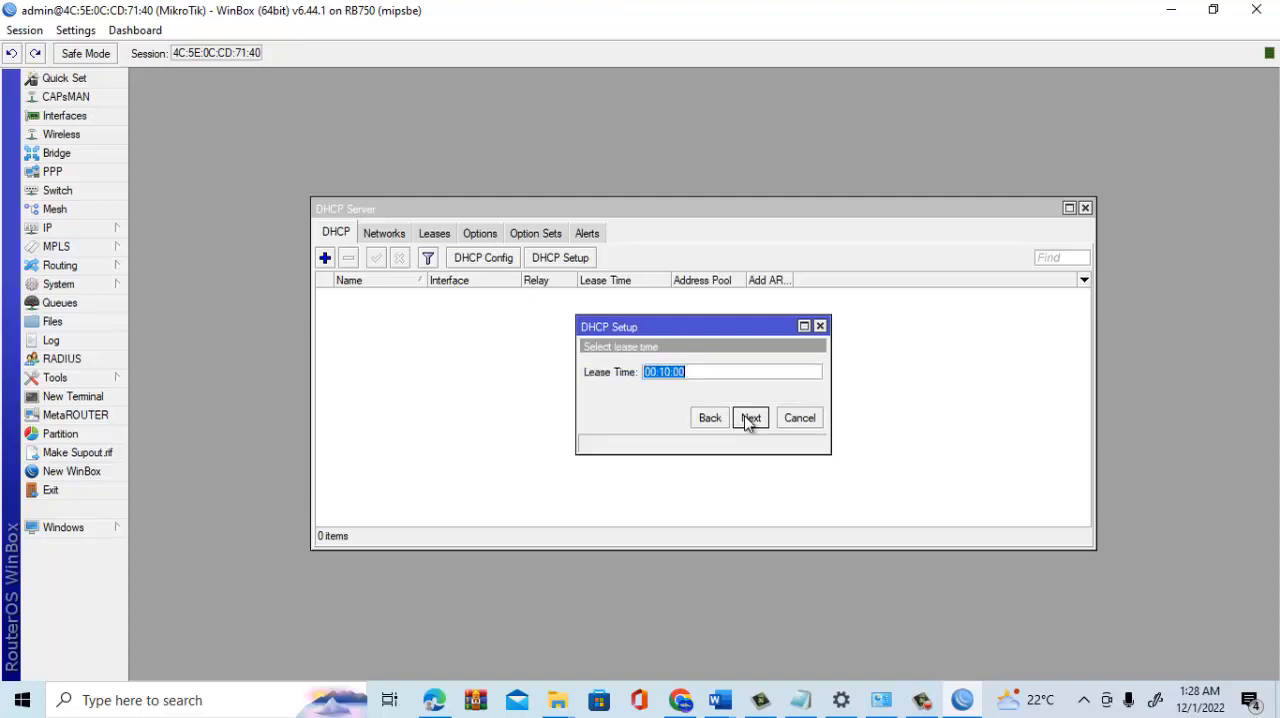
- Set the lease time to 1d 00:00:00 and finish the DHCP setup
left_click(646, 374)
type("1d")
key("Delete")
type("00")
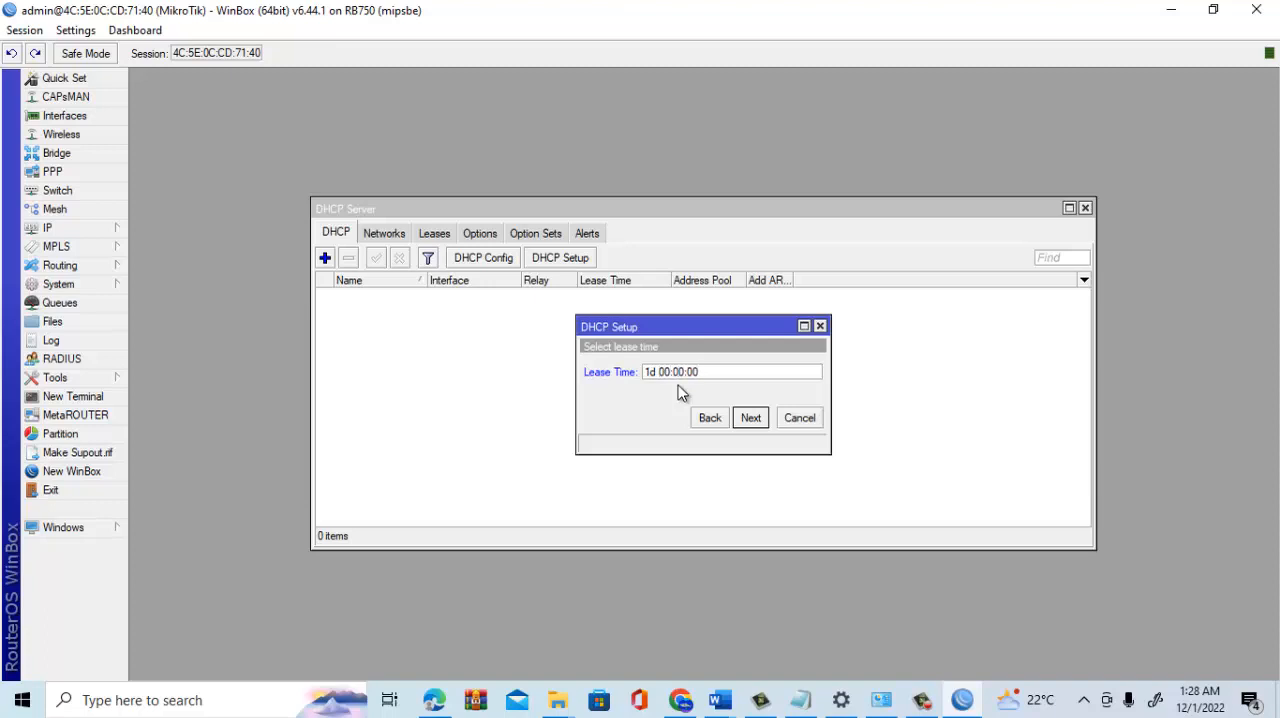
left_click(762, 418)
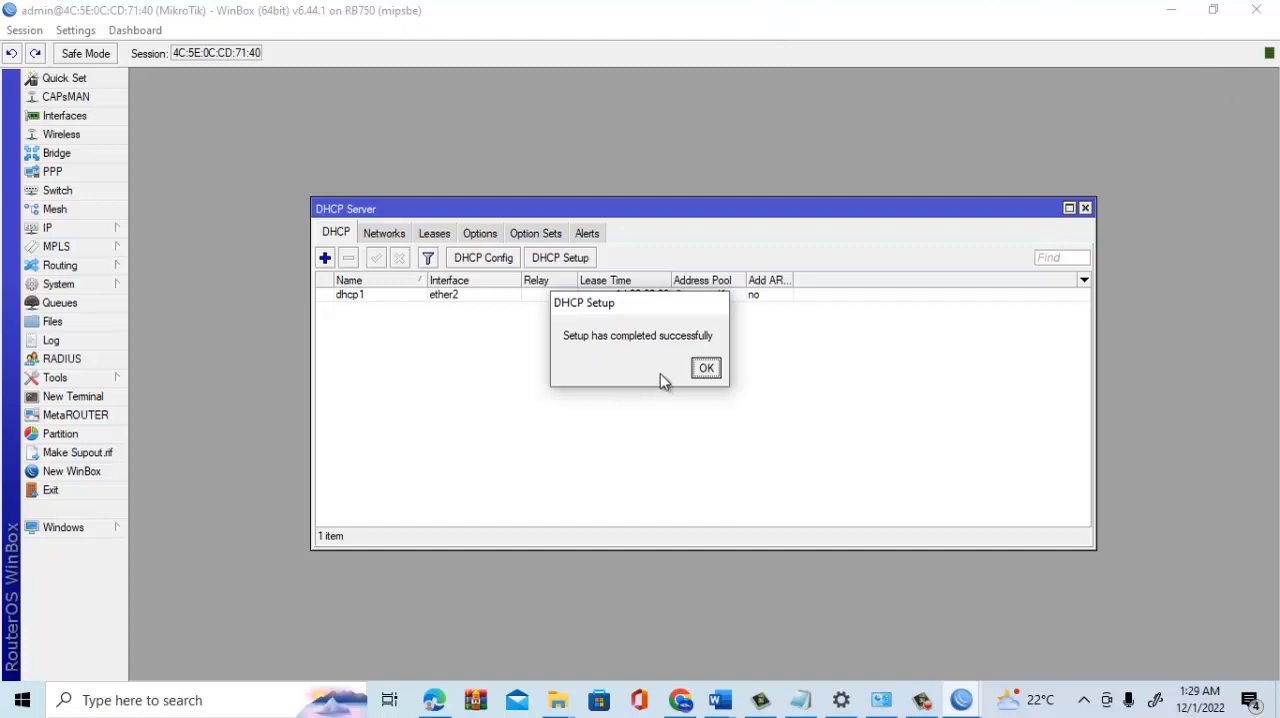
left_click(705, 369)
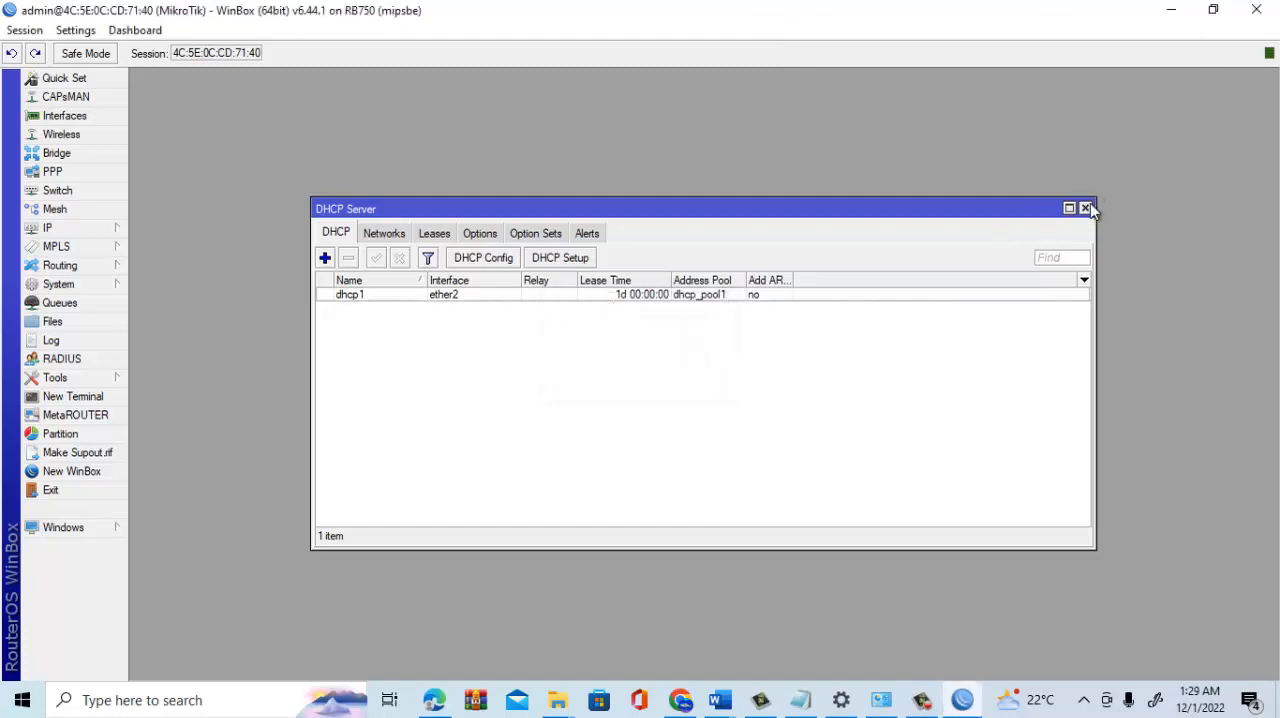
- Close the DHCP Server window and open the Windows network adapter options for Ethernet
left_click(1085, 208)
left_click(1084, 700)
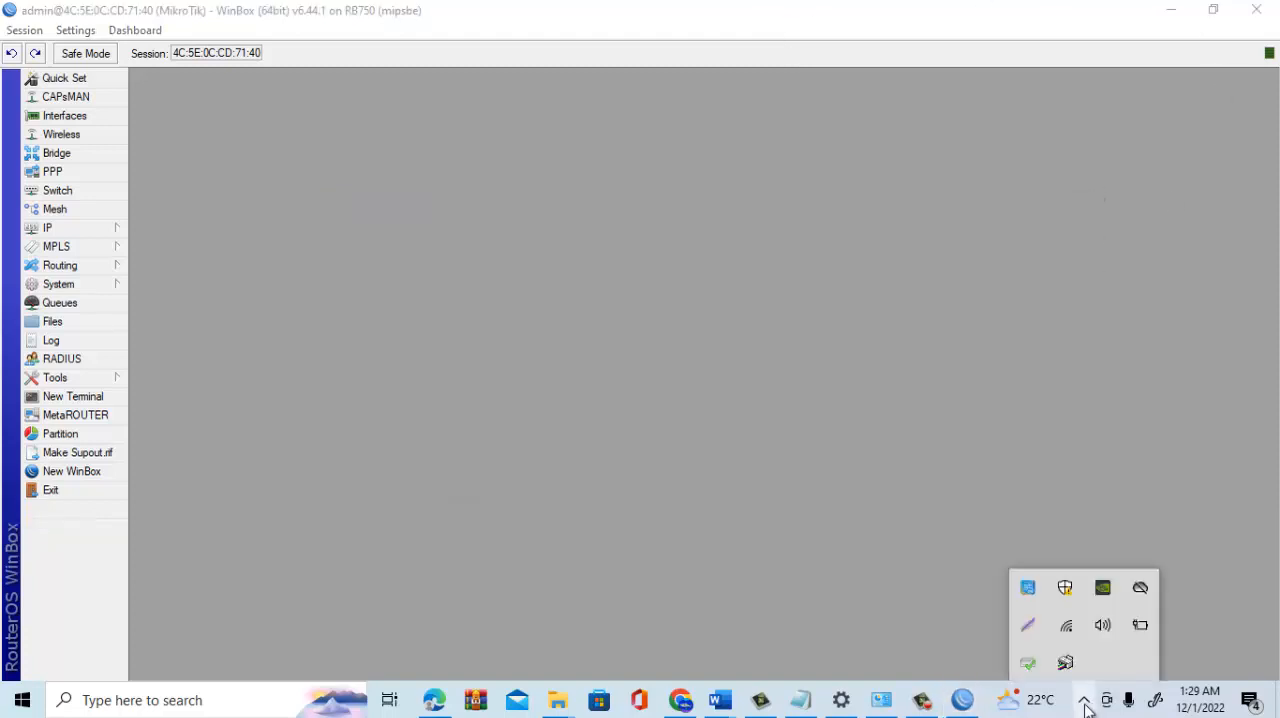
right_click(1075, 619)
left_click(1085, 598)
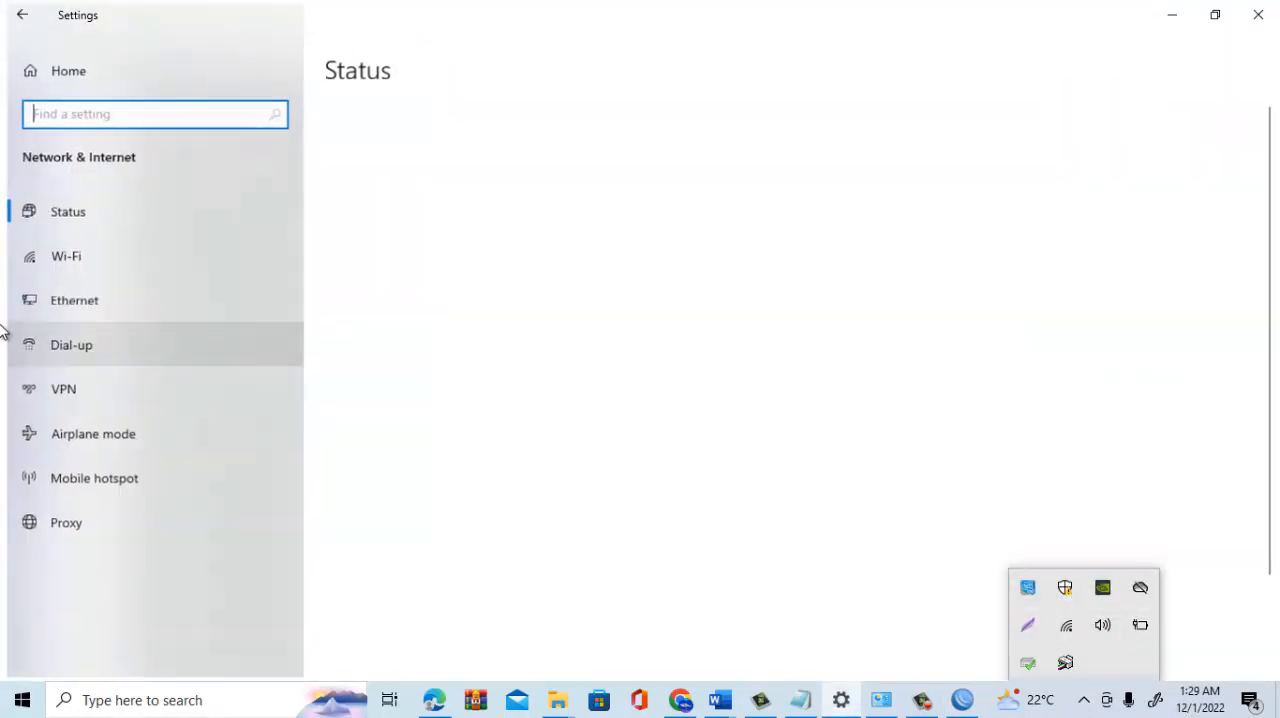
left_click(96, 303)
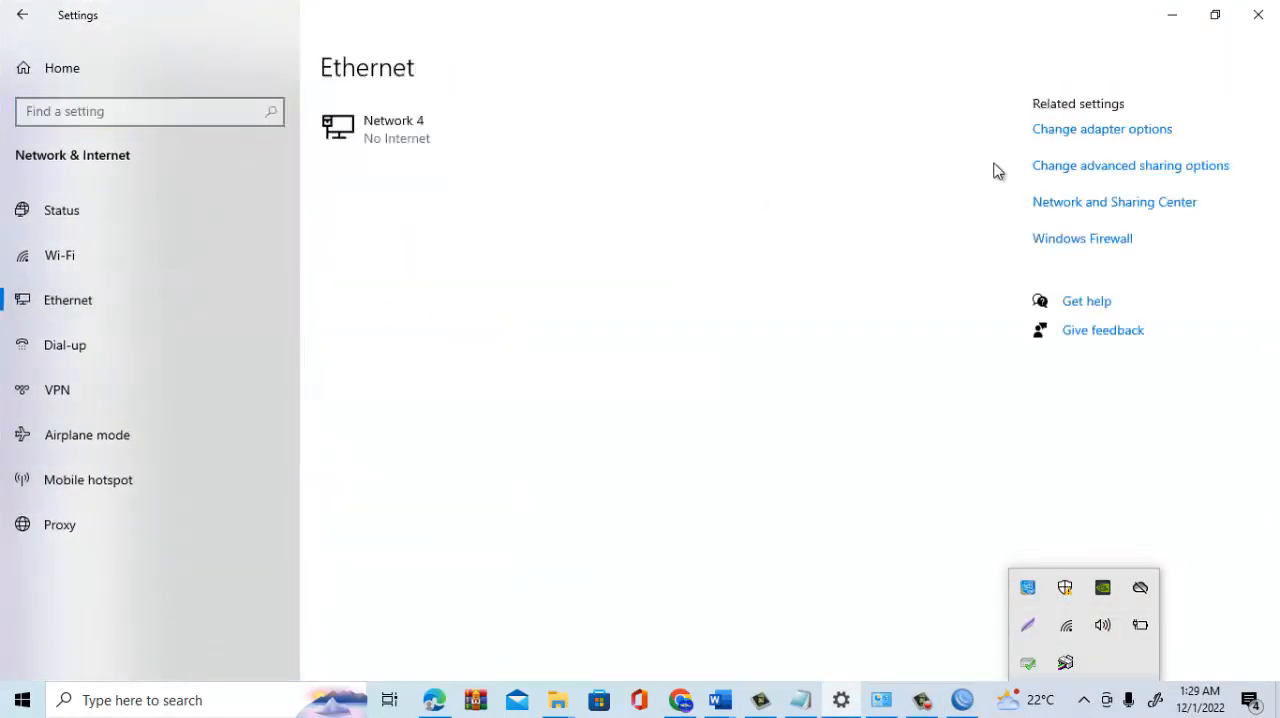
left_click(1054, 129)
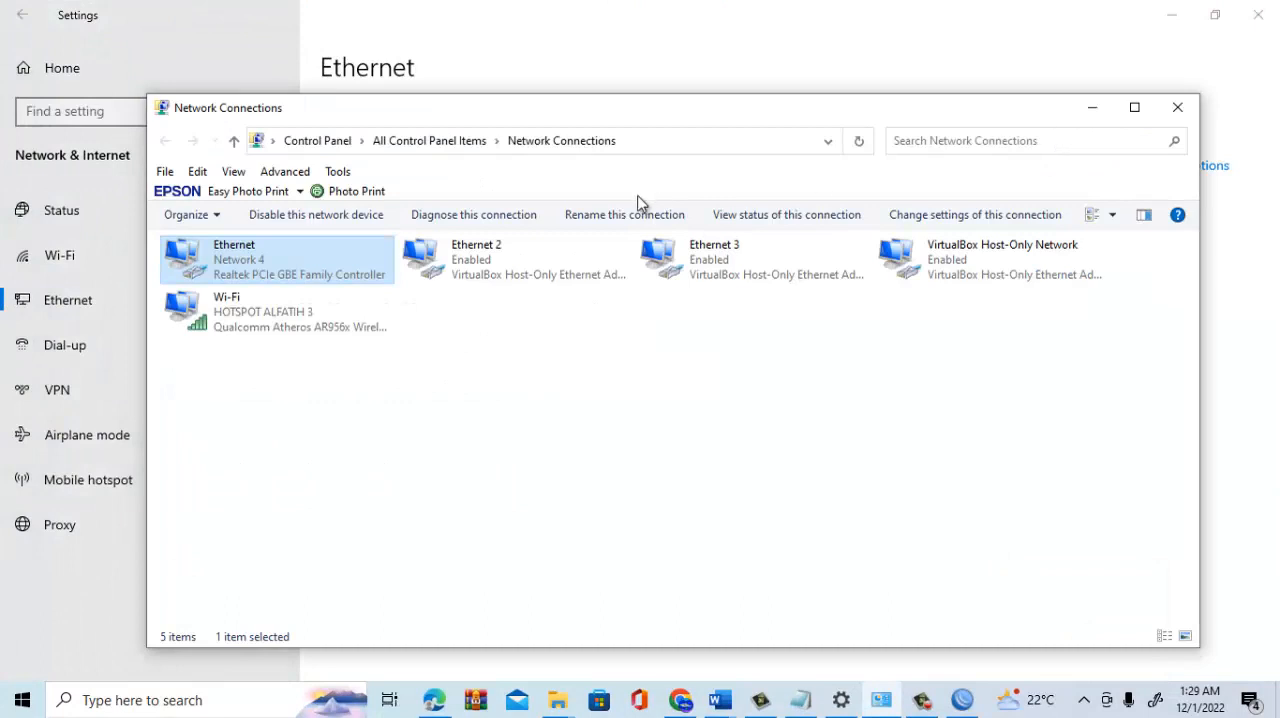
- Disable and re-enable the Ethernet adapter to request a new address
right_click(218, 265)
left_click(278, 273)
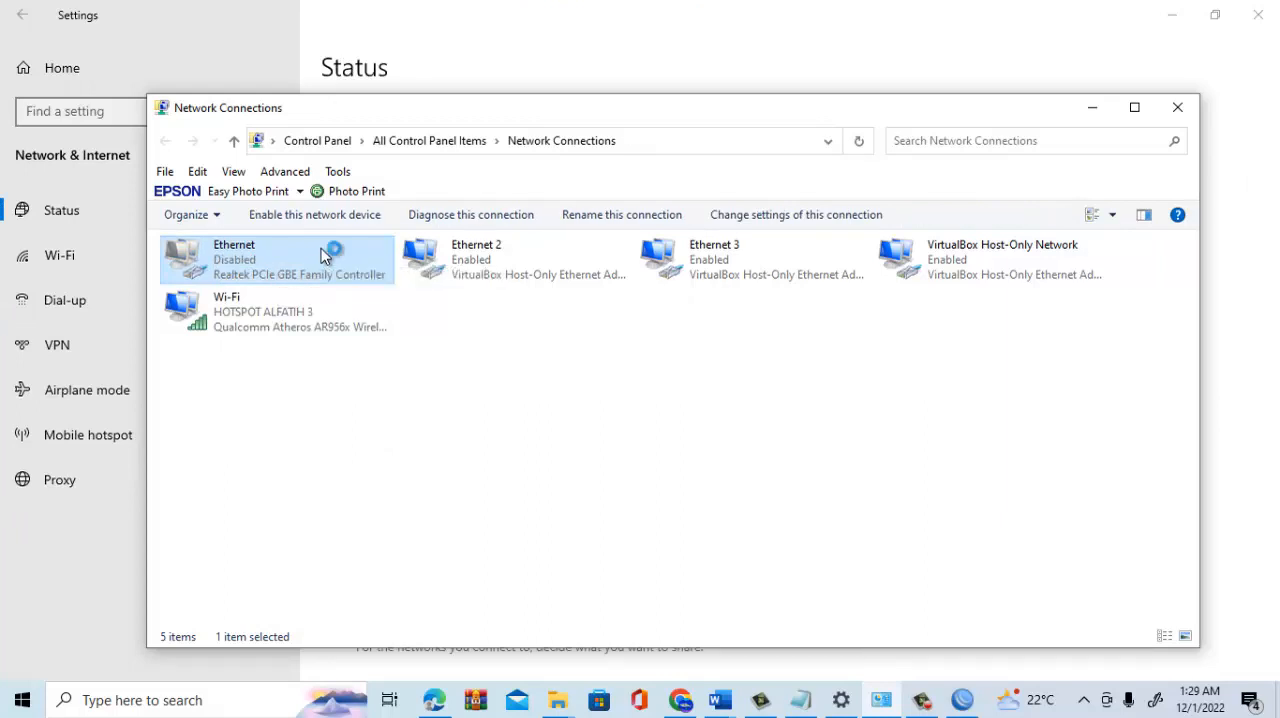
double_click(322, 256)
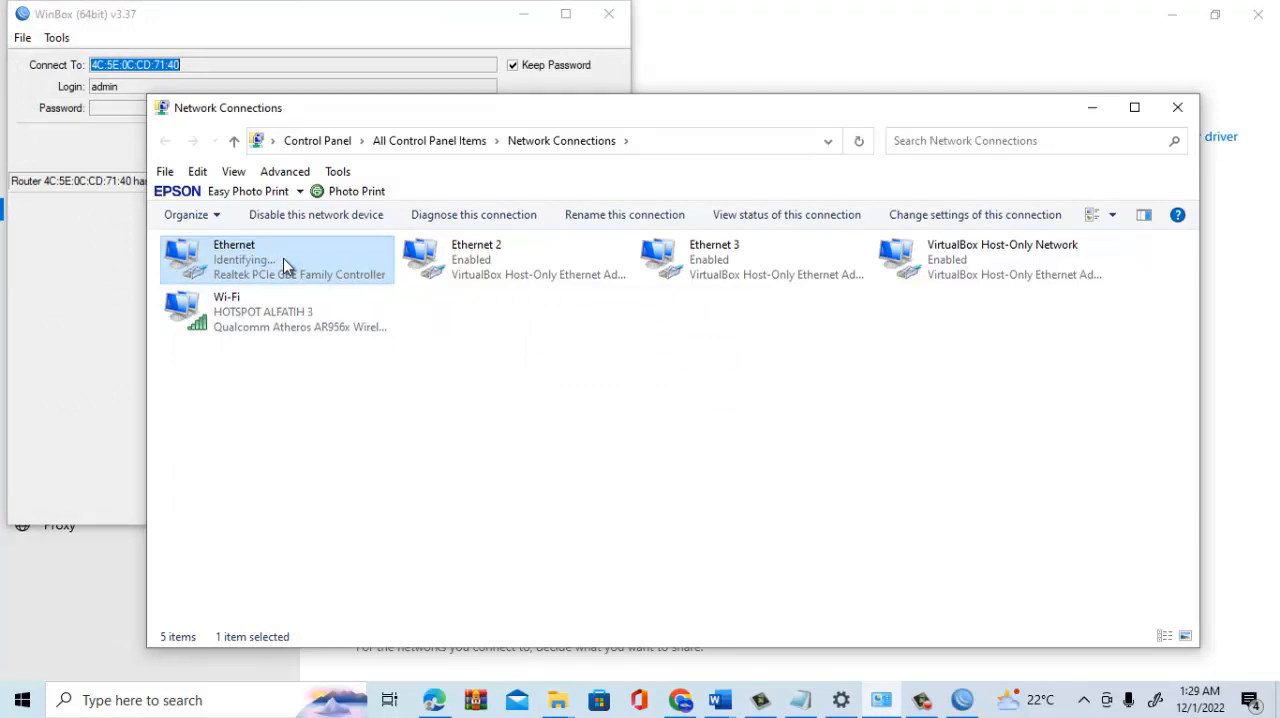
- Inspect the Ethernet connection's status details for its DHCP-assigned address, gateway and DNS servers
right_click(283, 261)
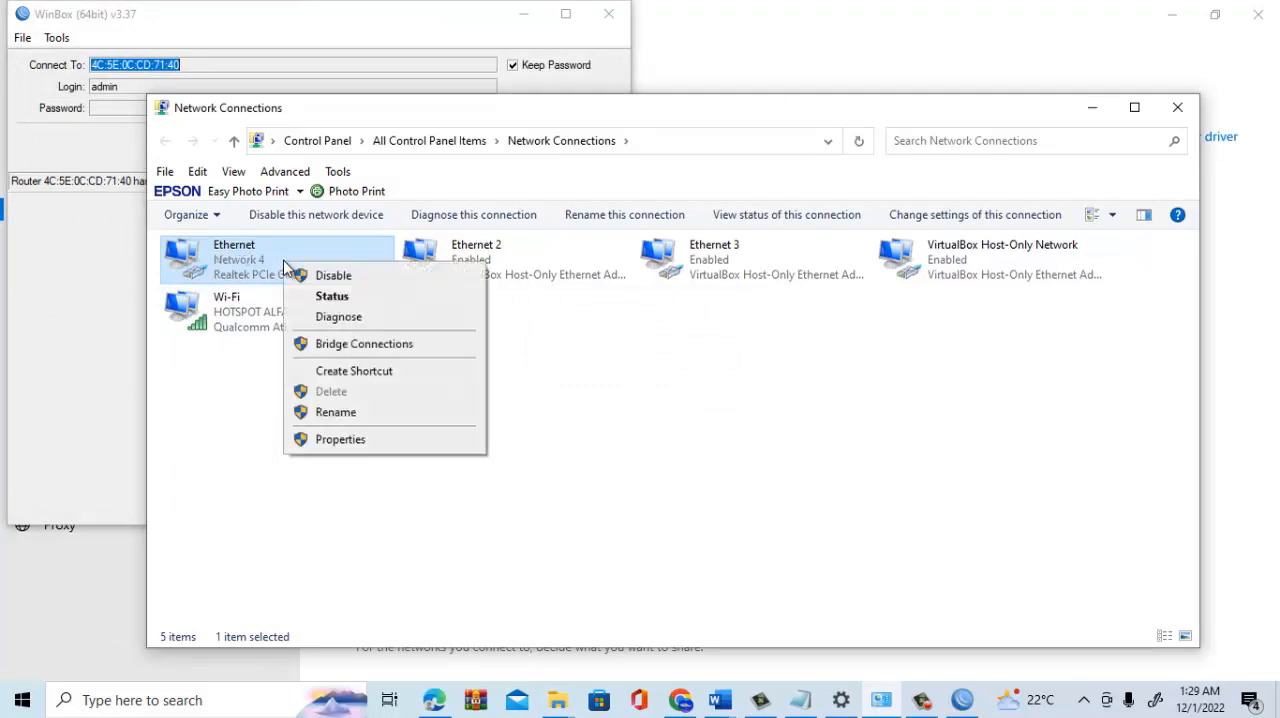
left_click(347, 300)
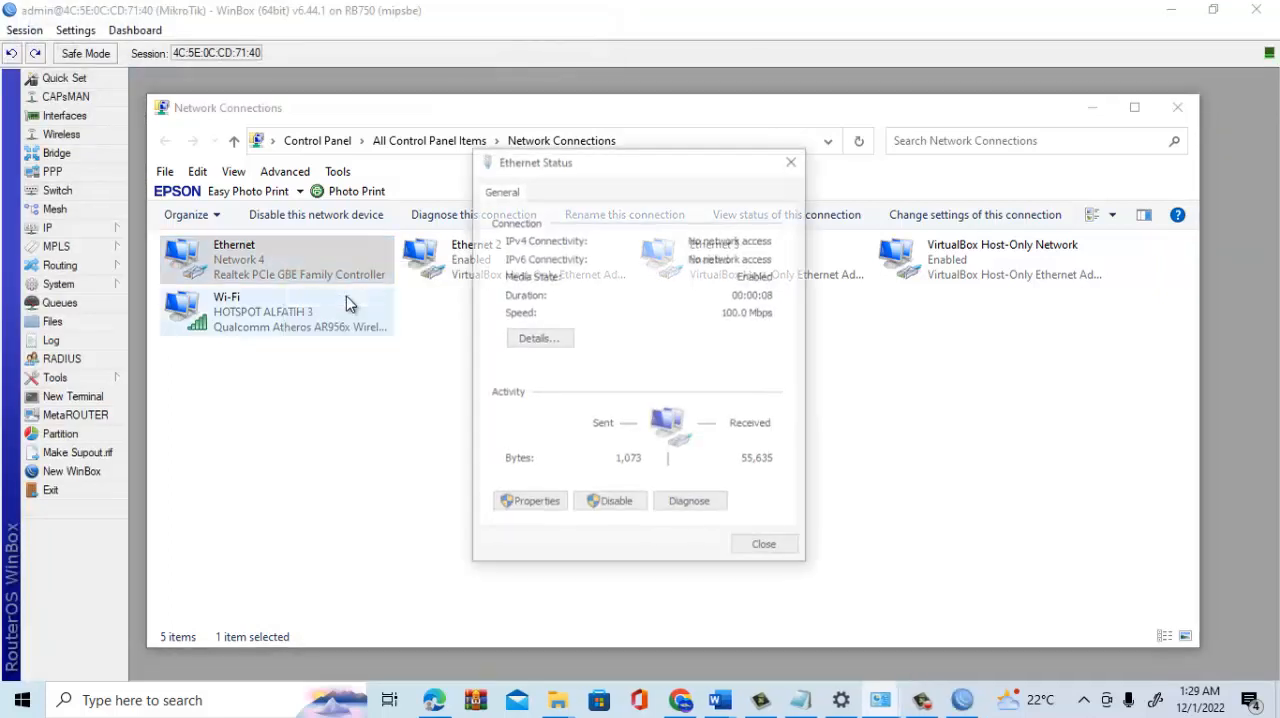
left_click(540, 338)
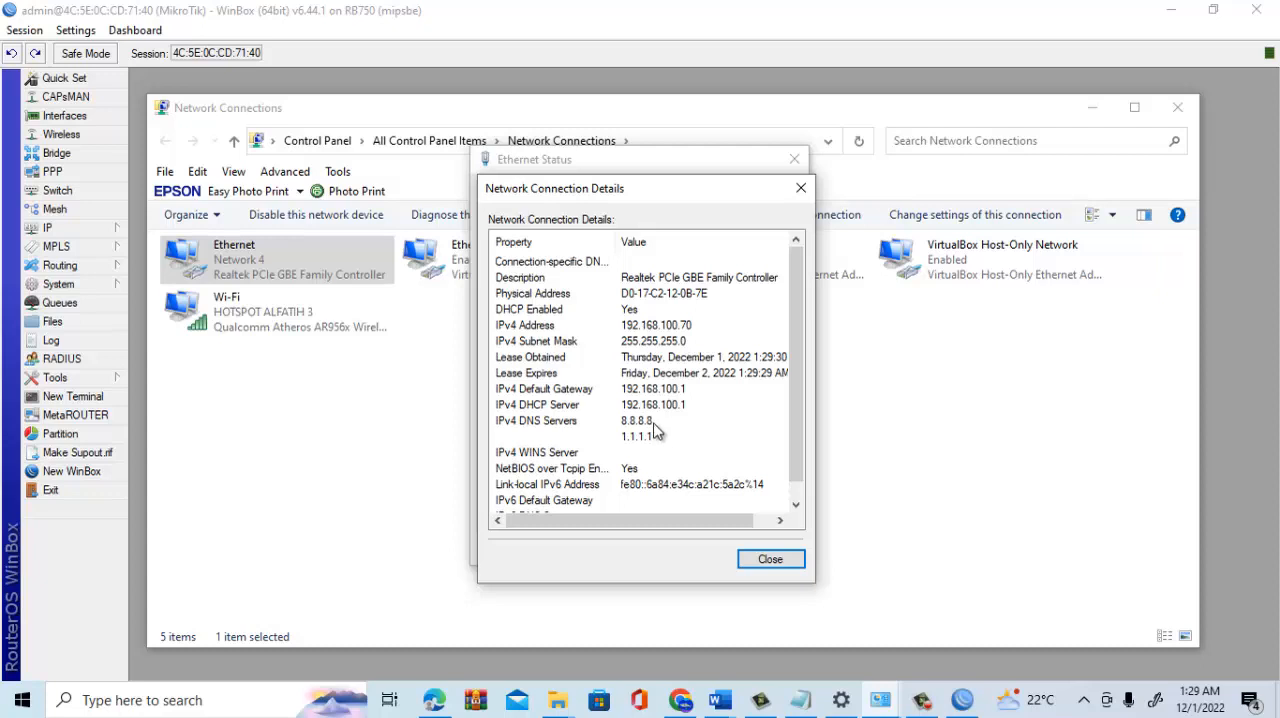
left_click(769, 561)
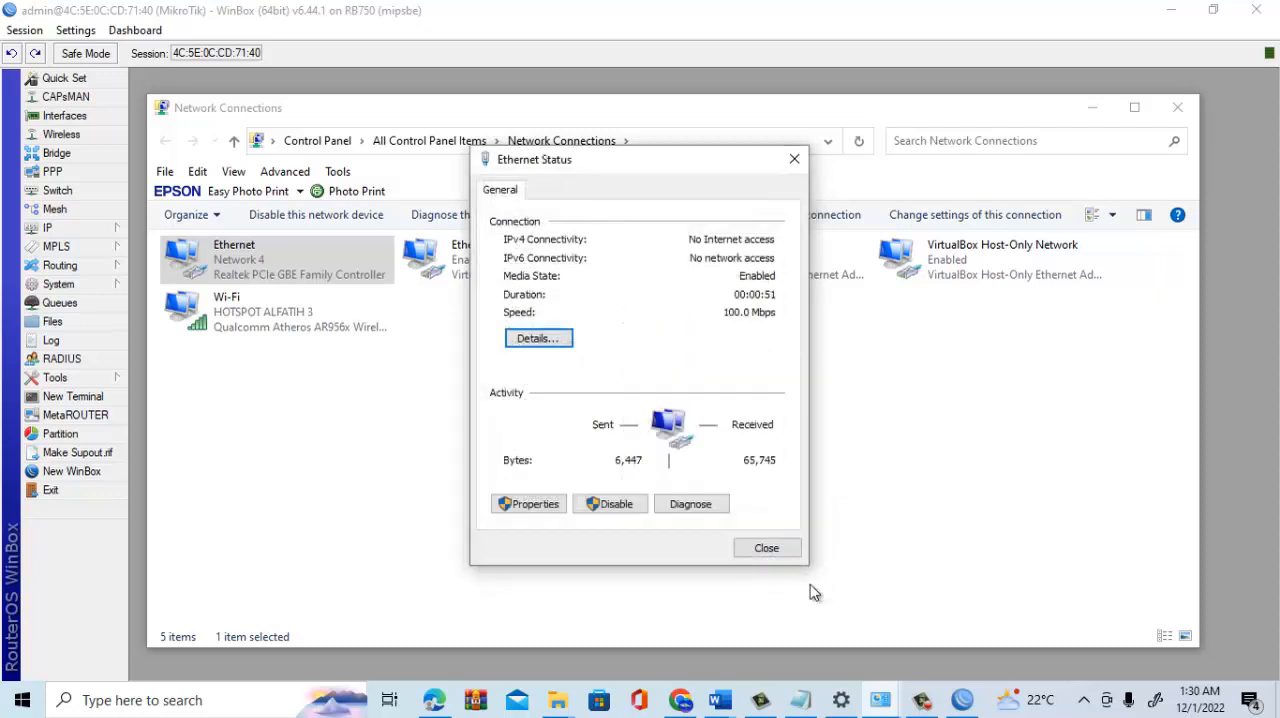